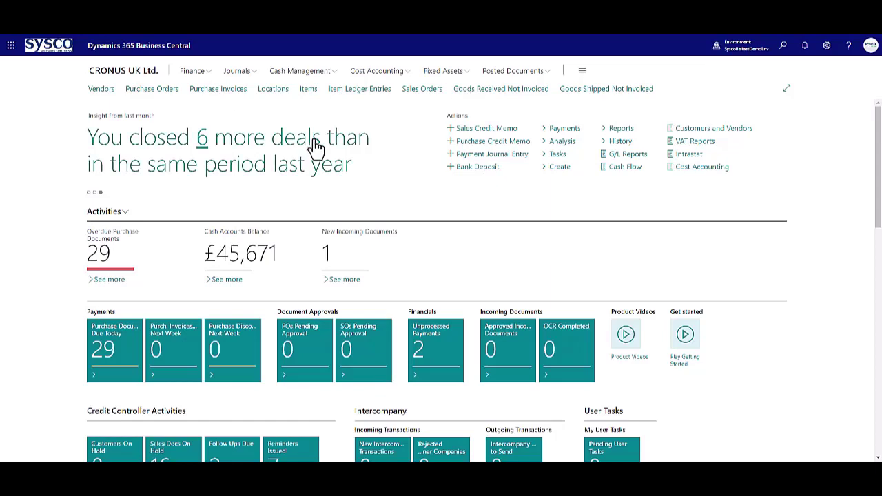
- Open the purchase orders list and switch it to the GRNI view
click(169, 97)
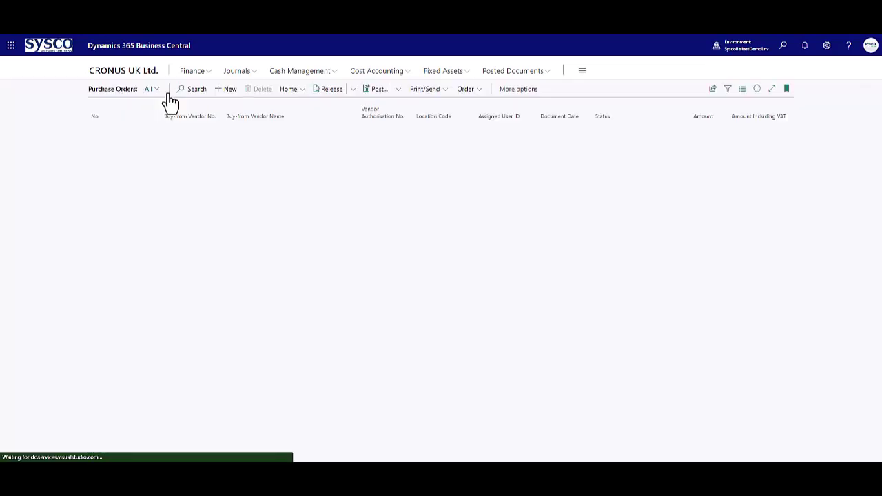
click(158, 90)
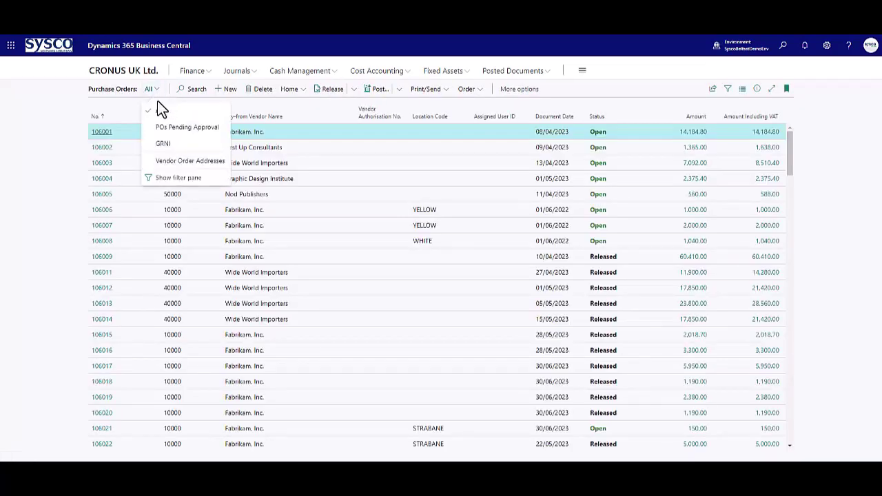
click(160, 144)
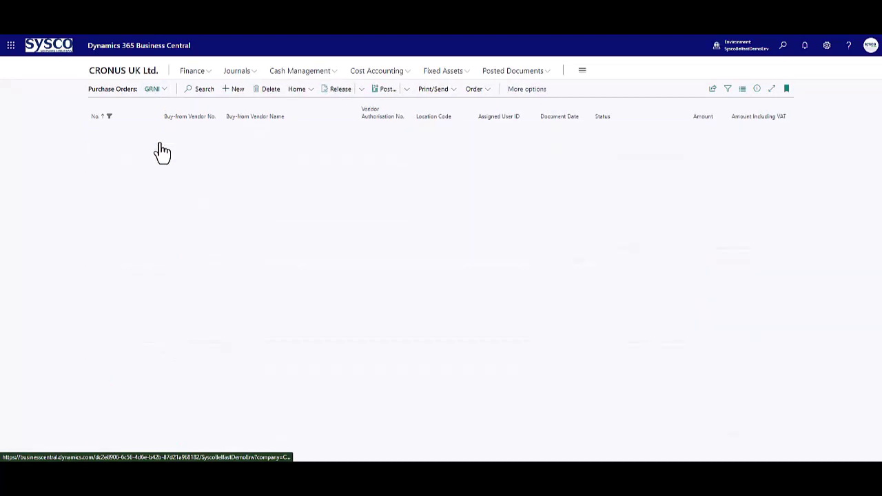
- View the posted receipts of the Raw material supplier purchase order dated 15/09/2023, and return to the order list
click(475, 90)
click(457, 195)
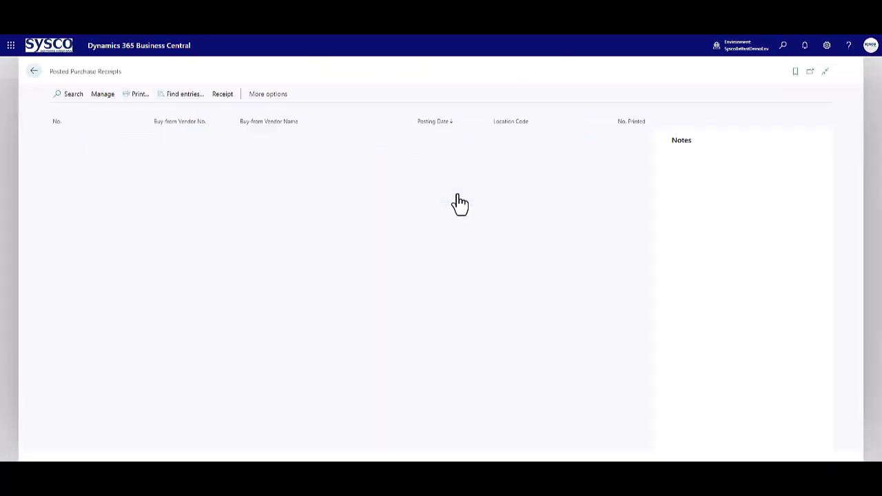
click(34, 73)
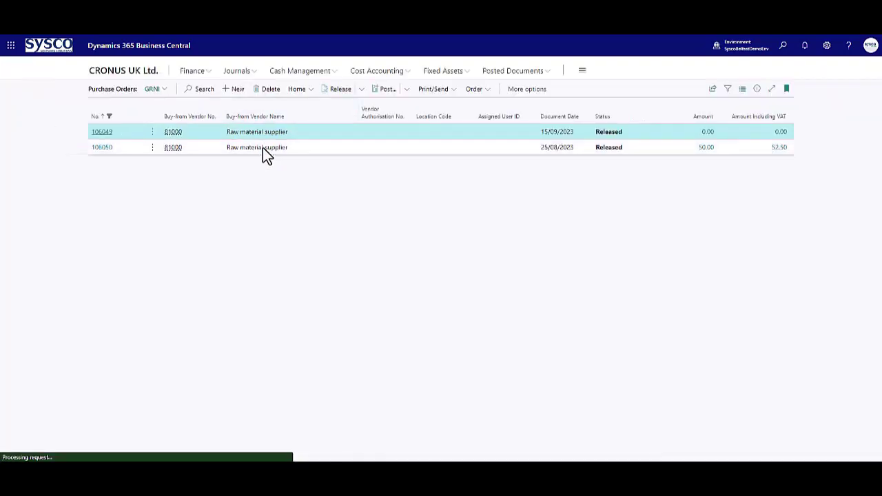
- View the posted receipts of the Raw material supplier purchase order dated 25/08/2023, and return to the order list
click(211, 150)
click(487, 96)
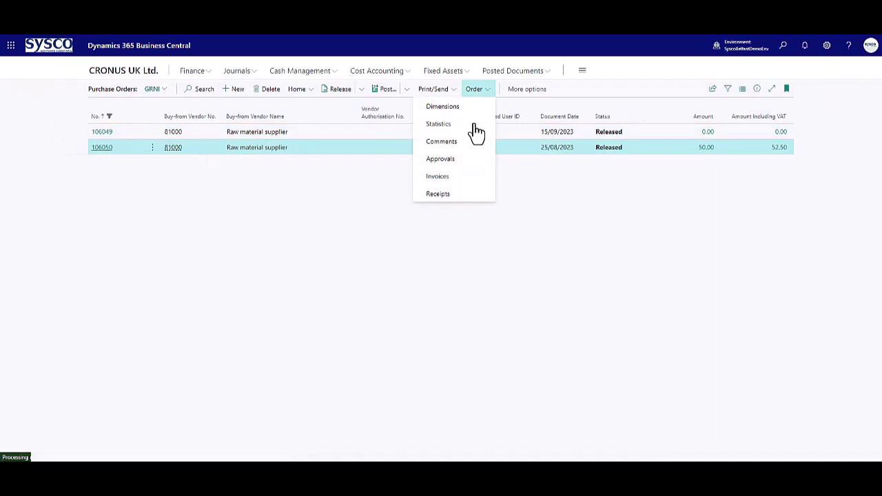
click(453, 195)
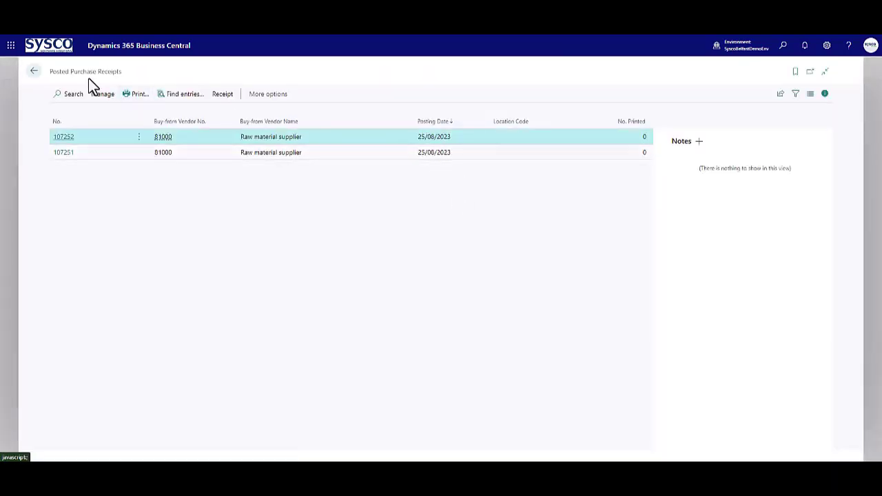
click(37, 74)
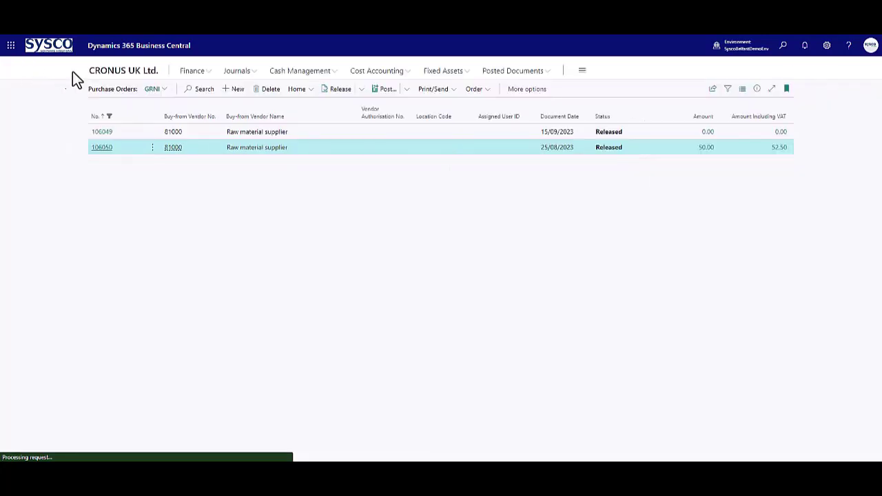
- From the home page, preview the Goods Received Not Invoiced report as at 30/09/23, examine its lines and close it
click(128, 72)
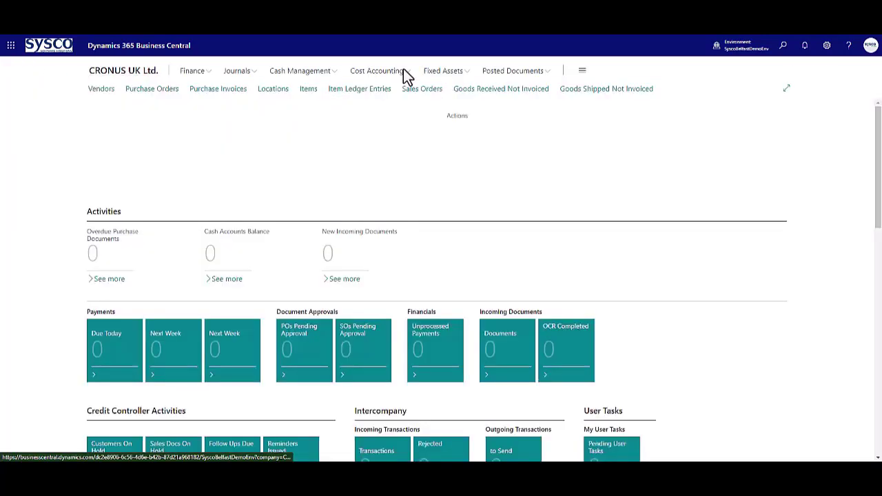
click(522, 96)
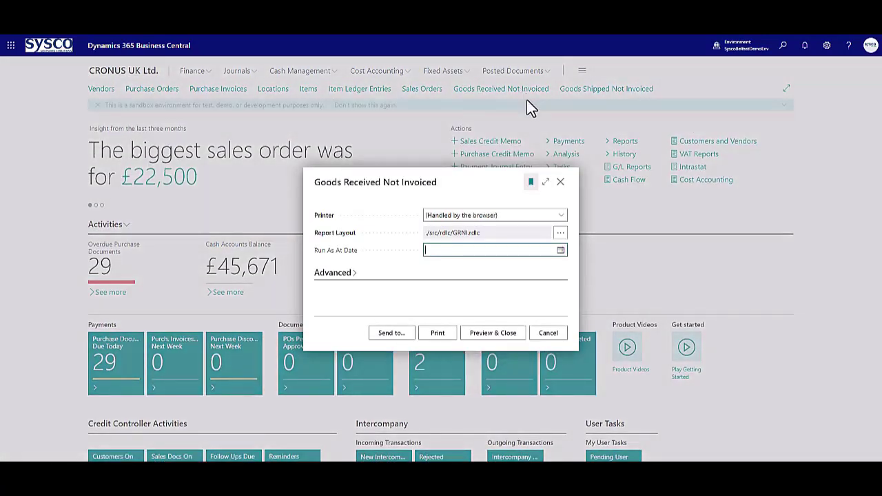
text(3005)
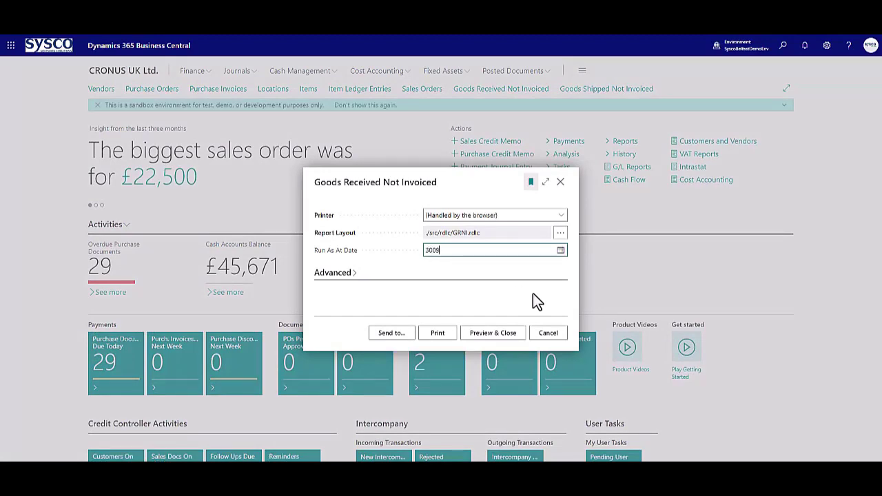
click(508, 333)
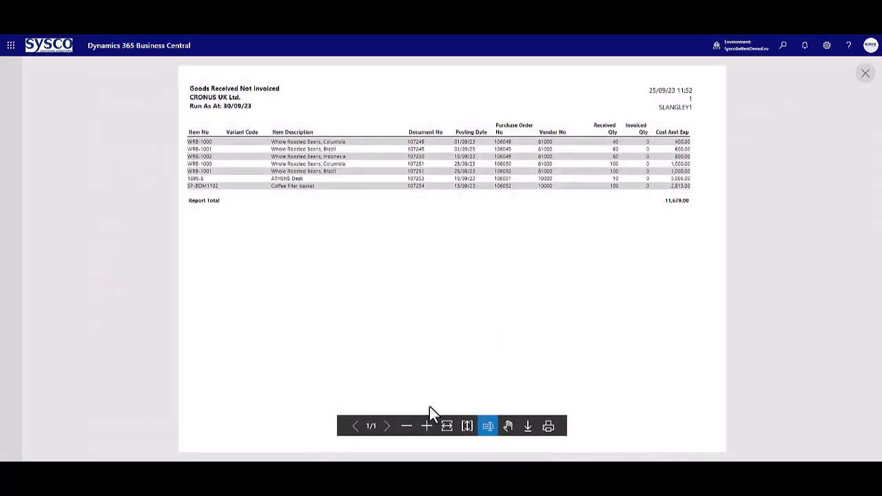
click(427, 427)
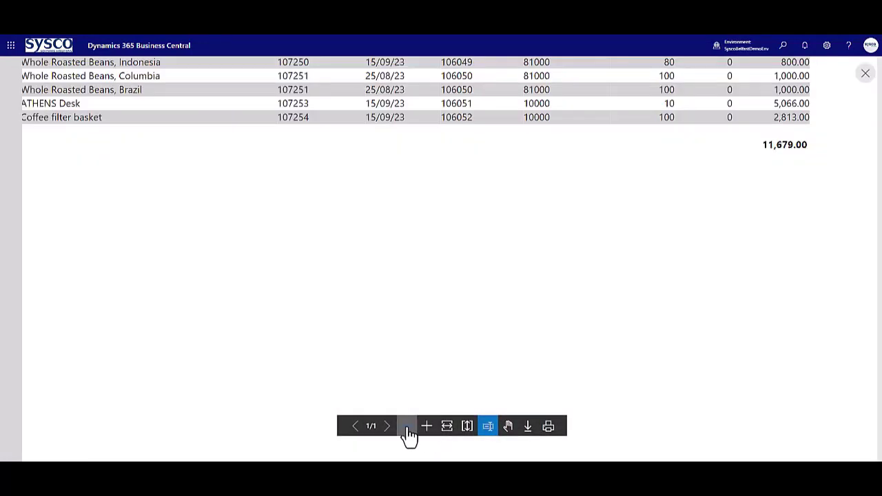
click(408, 426)
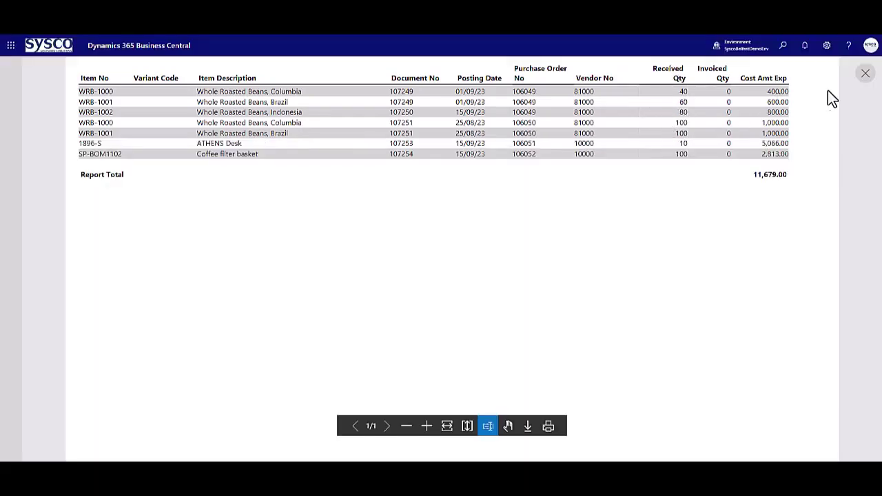
click(866, 74)
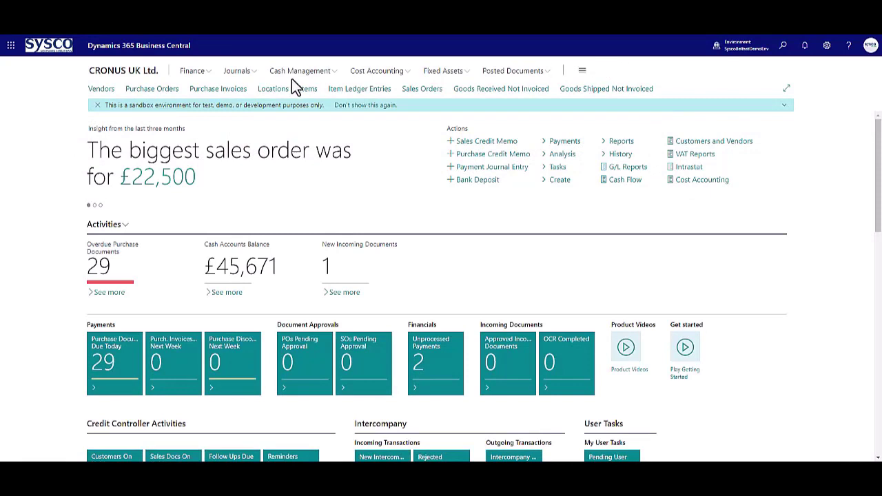
- Post the Raw material supplier purchase invoice dated 20/09/2023 without opening the posted document
click(216, 88)
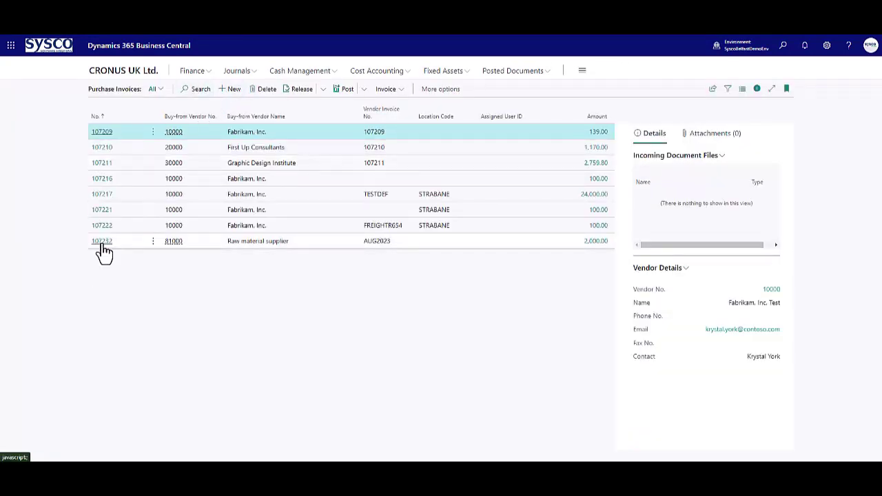
click(102, 246)
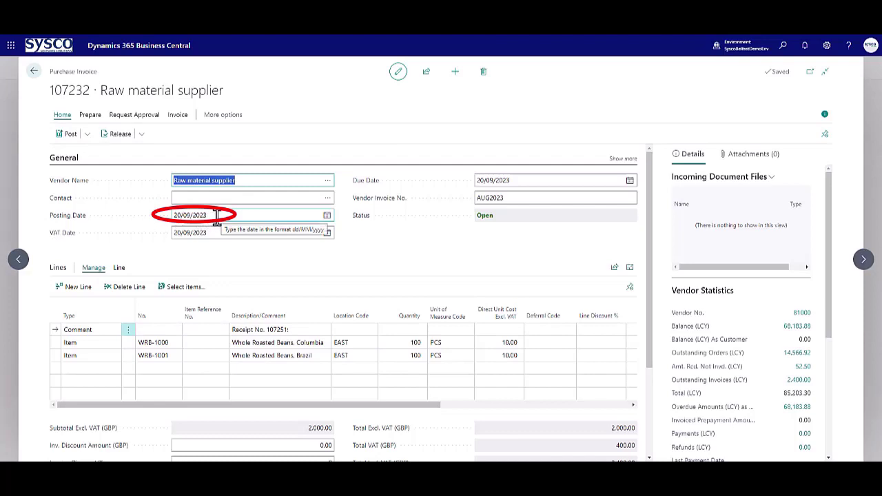
click(64, 136)
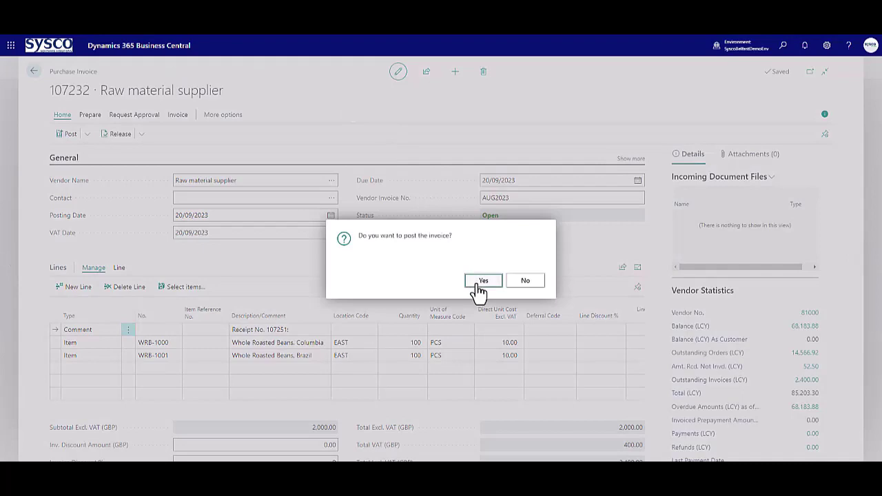
click(482, 283)
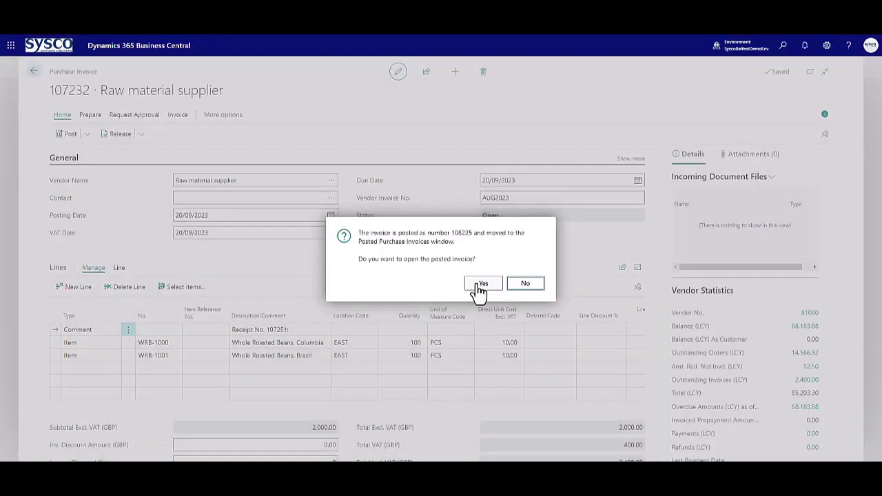
click(525, 284)
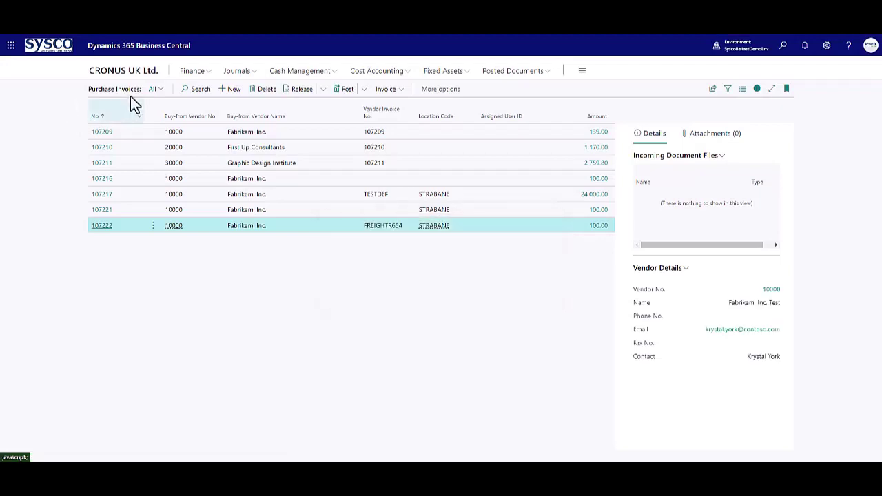
- Rerun the Goods Received Not Invoiced report as at 30/09/23 to check the effect of the posted invoice, and close the preview
click(131, 72)
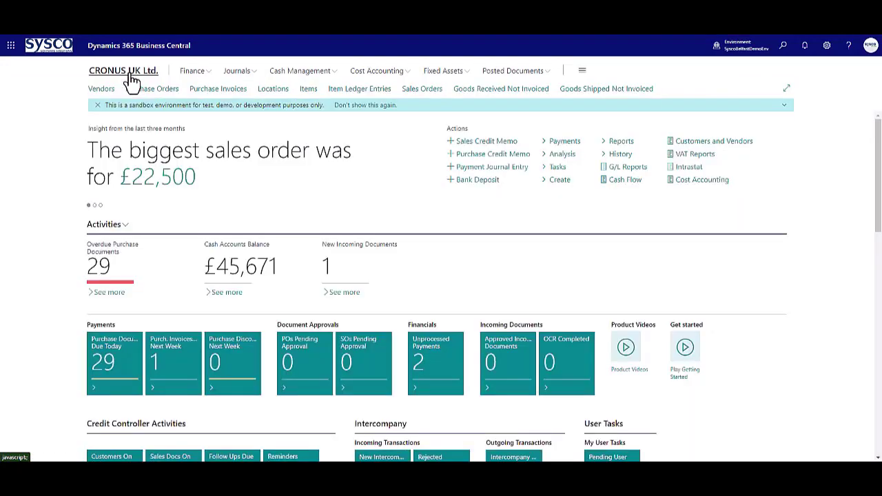
click(495, 92)
text(309)
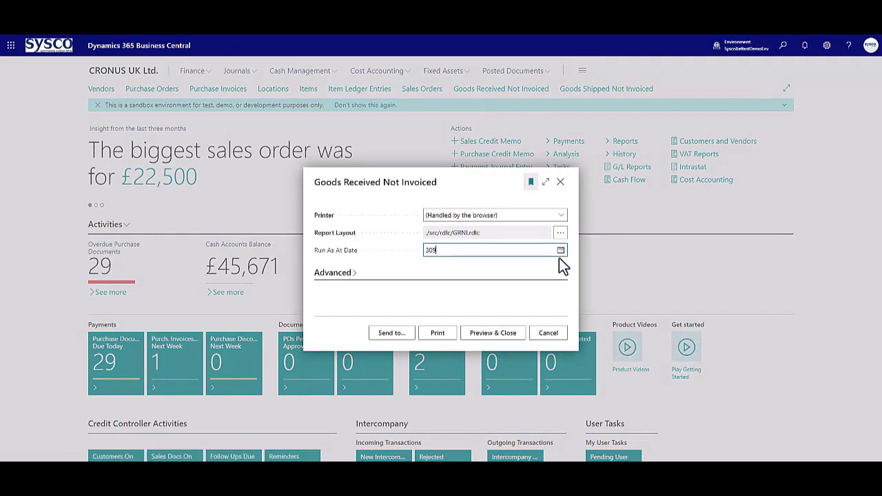
key(BackSpace)
text(0923)
click(491, 334)
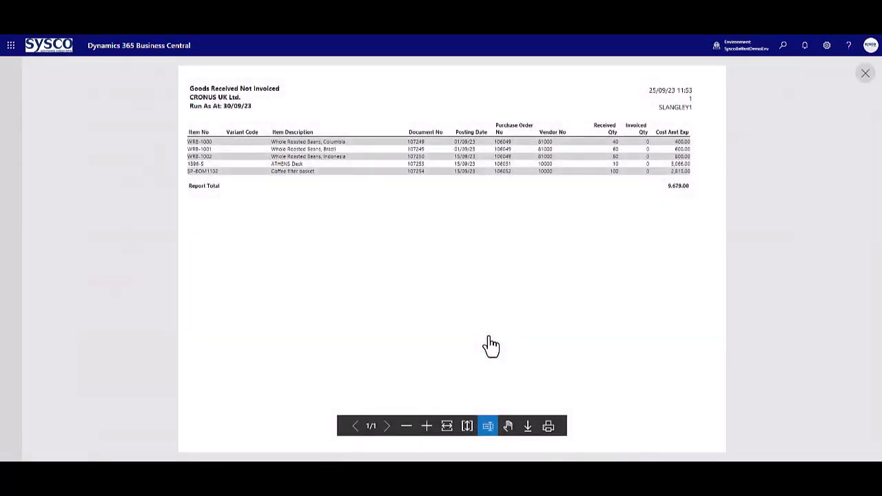
click(427, 426)
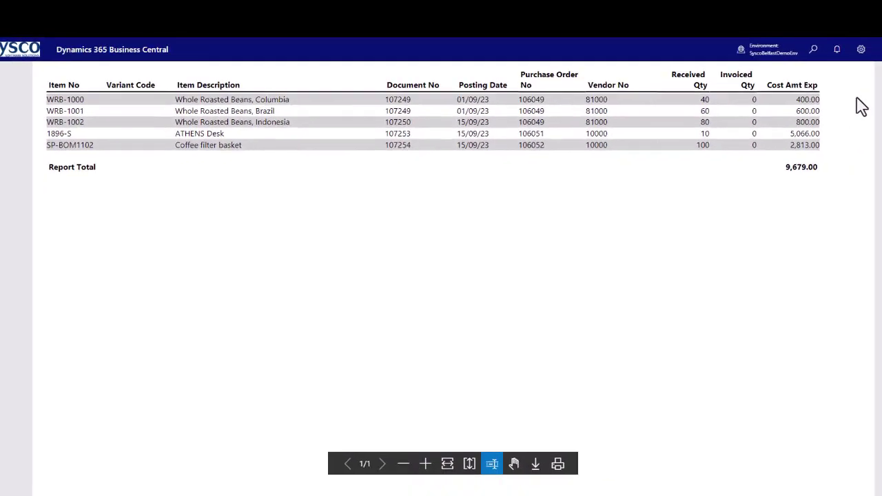
click(881, 81)
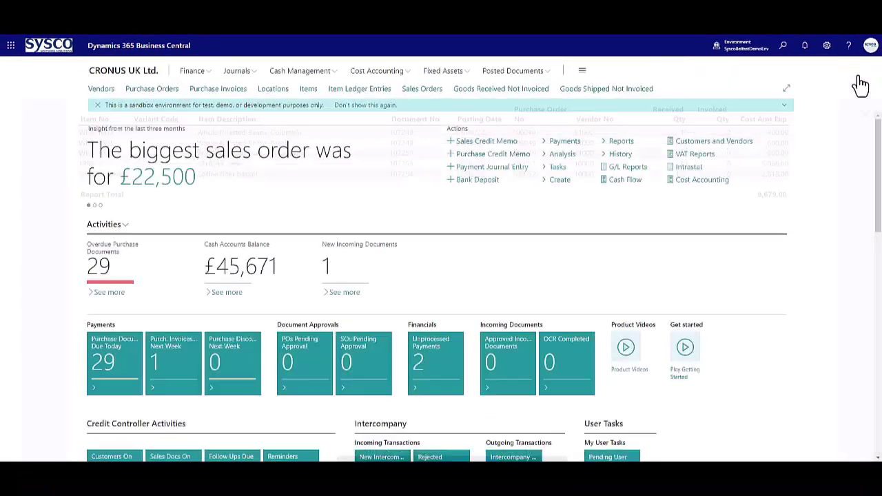
- Preview the Goods Received Not Invoiced report as at 19/09/23, the day before the invoice posting date, and close it
click(506, 90)
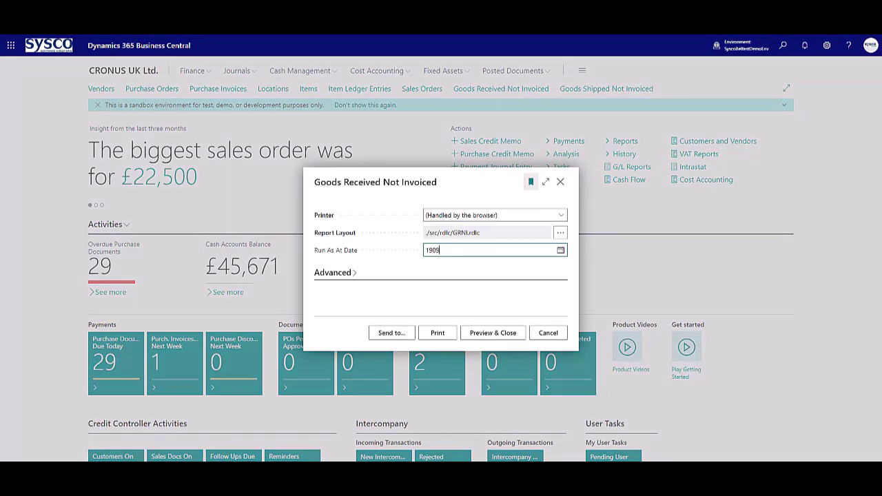
click(492, 334)
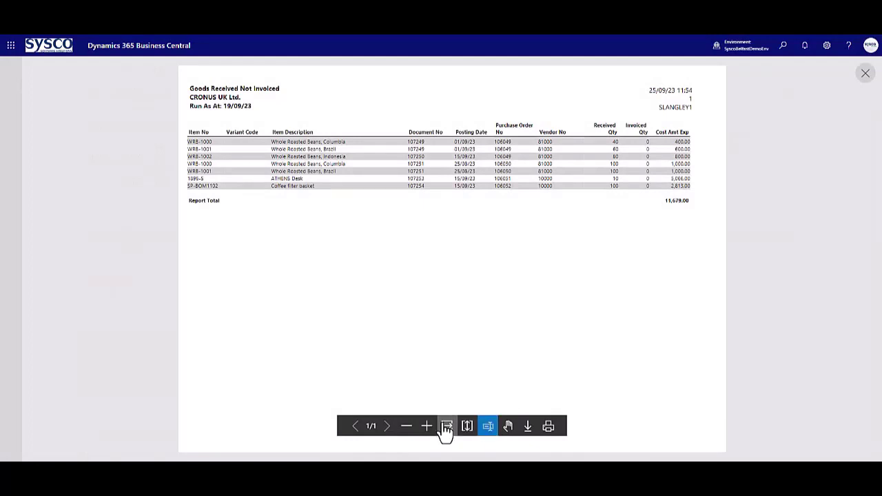
click(428, 427)
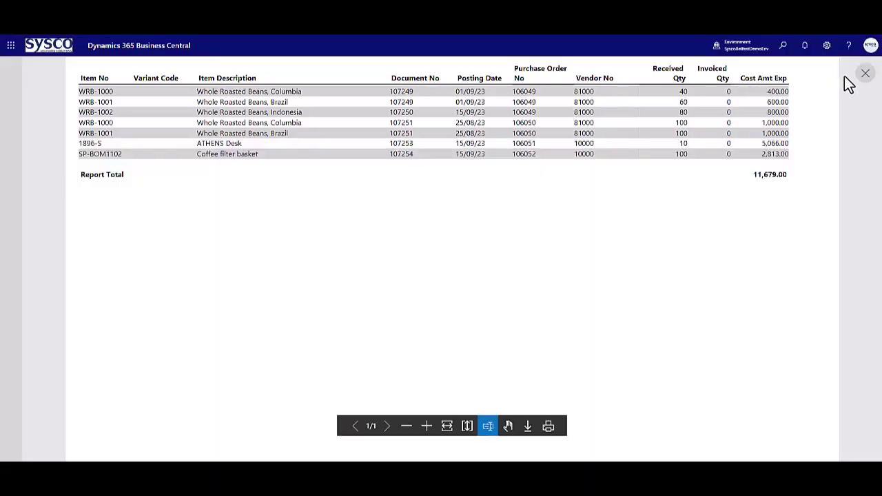
click(866, 73)
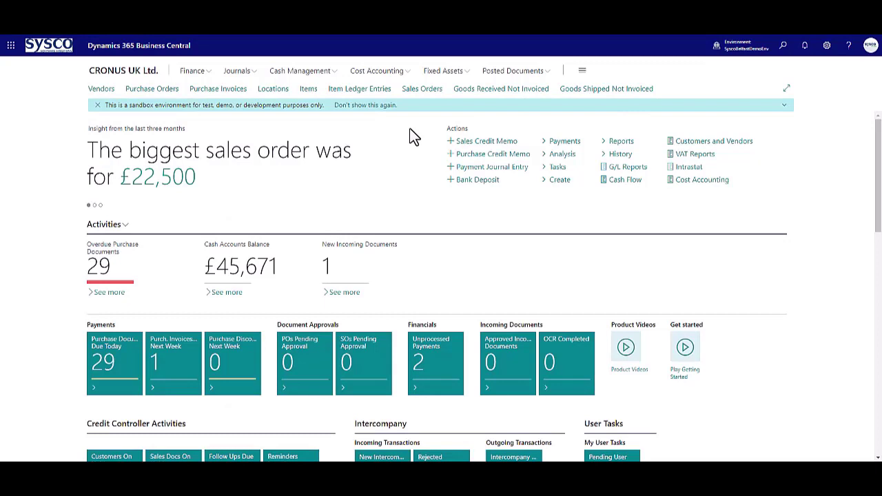
- Open the sales orders list and sort it by order number in descending order
click(420, 91)
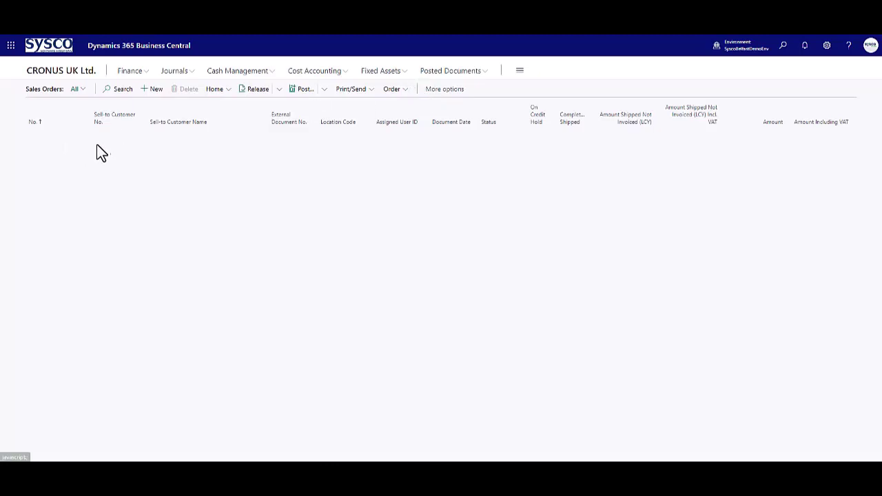
click(48, 122)
click(54, 157)
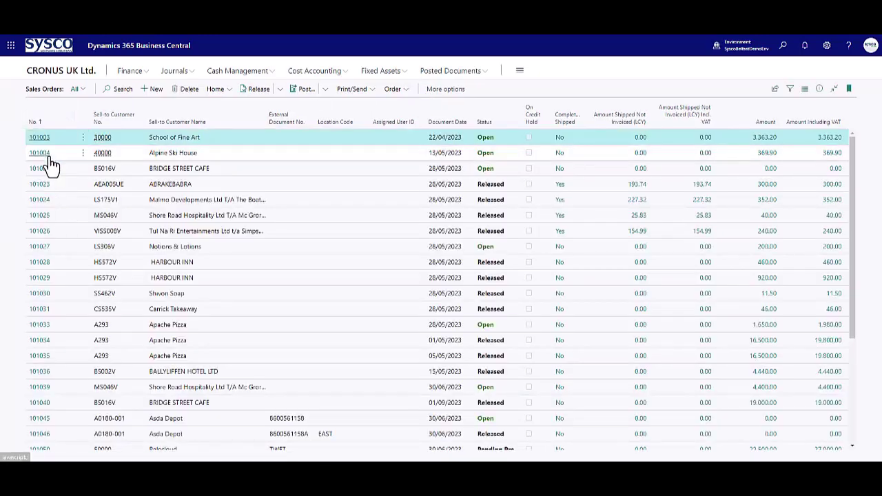
- View the posted shipments of the Adatum Corporation sales order with amount 270.00, and return to the sales order list
click(216, 154)
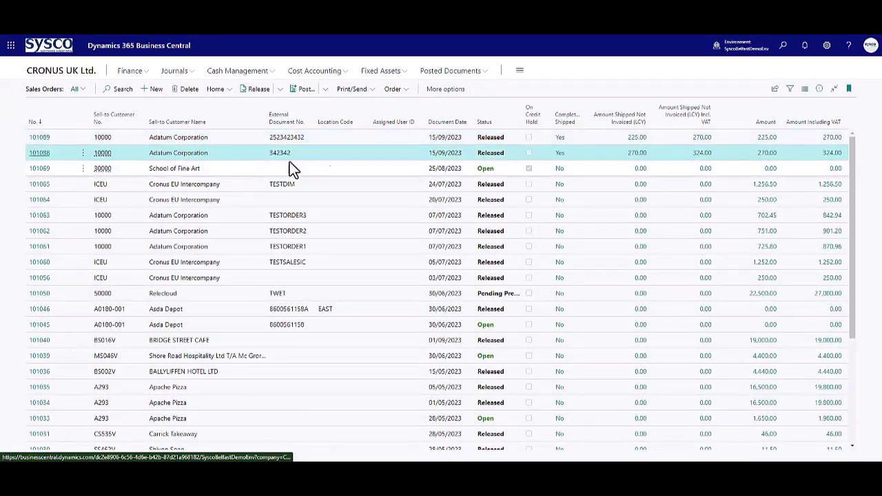
click(394, 89)
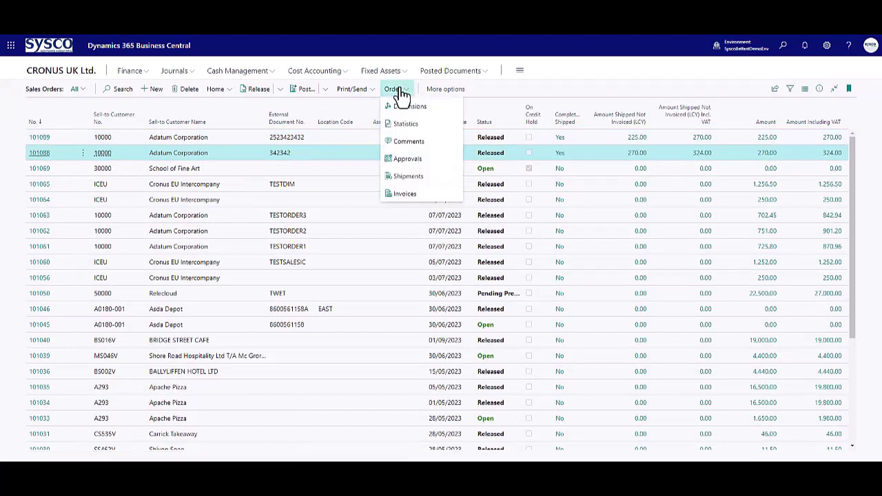
click(417, 181)
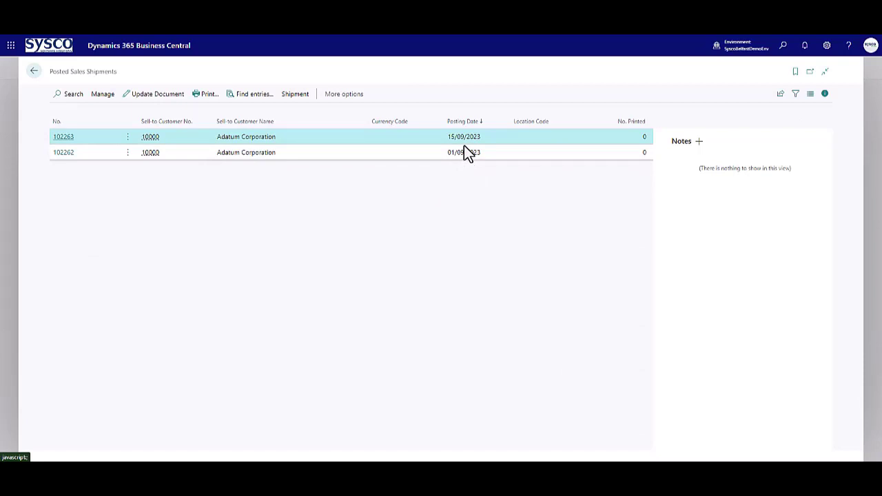
click(35, 72)
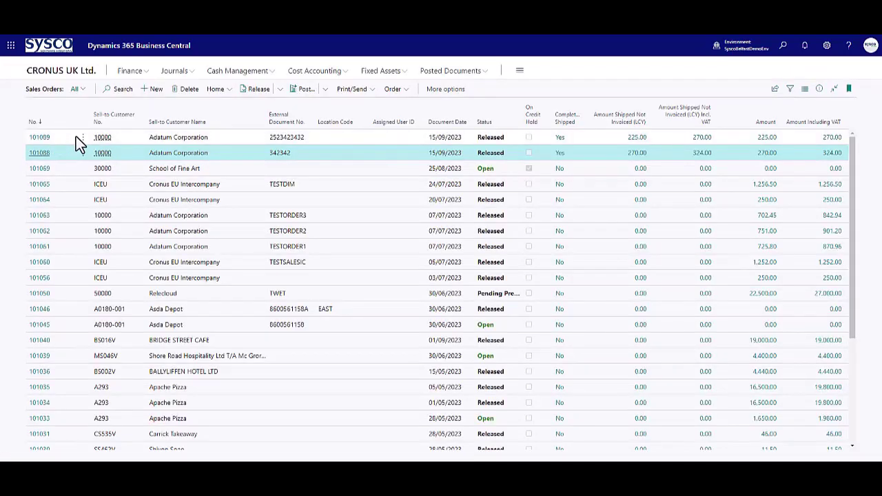
- View the posted shipments of the Adatum Corporation sales order with amount 225.00, and return to the sales order list
click(77, 138)
click(400, 93)
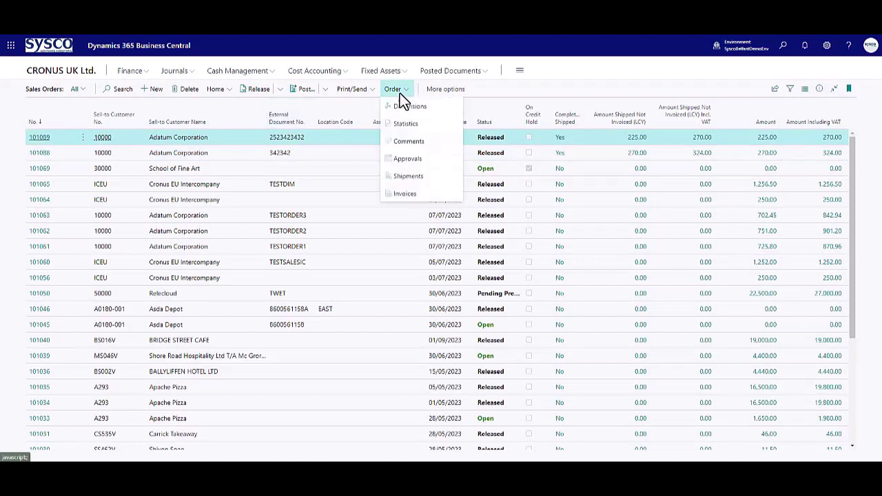
click(408, 178)
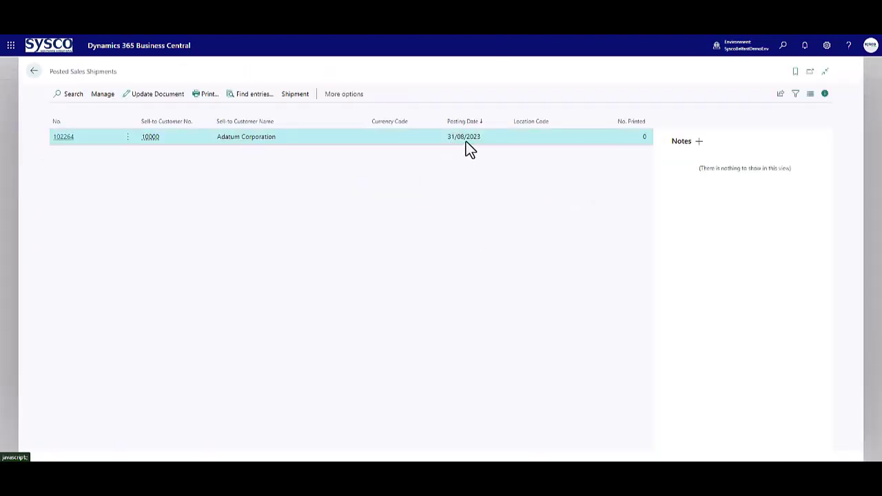
click(32, 71)
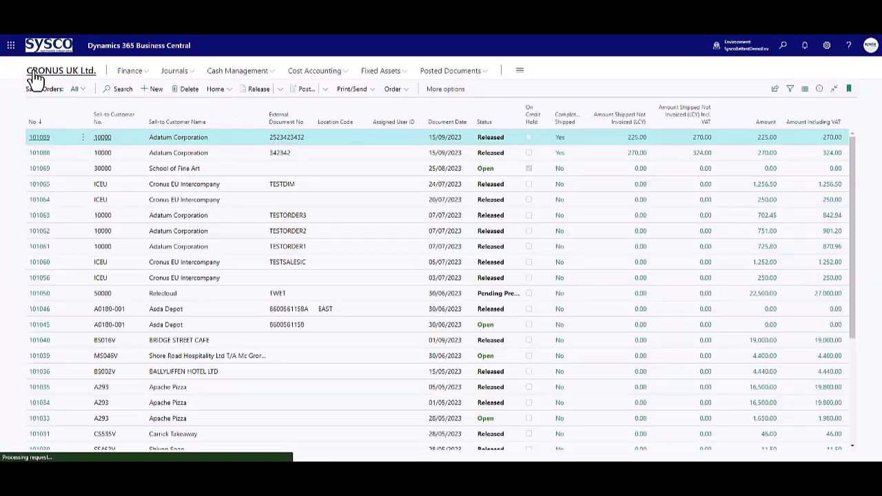
- Preview the Goods Shipped Not Invoiced report as at 30/09/23 from the home page, review its lines, and close it
click(60, 74)
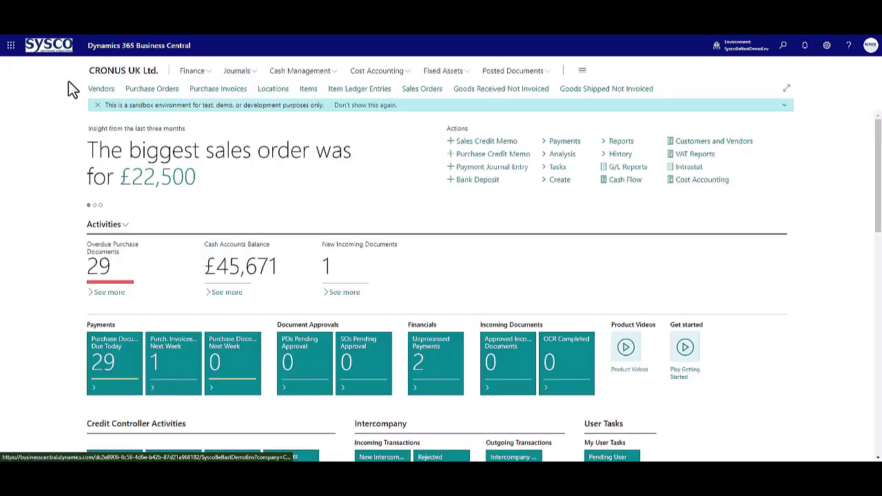
click(598, 90)
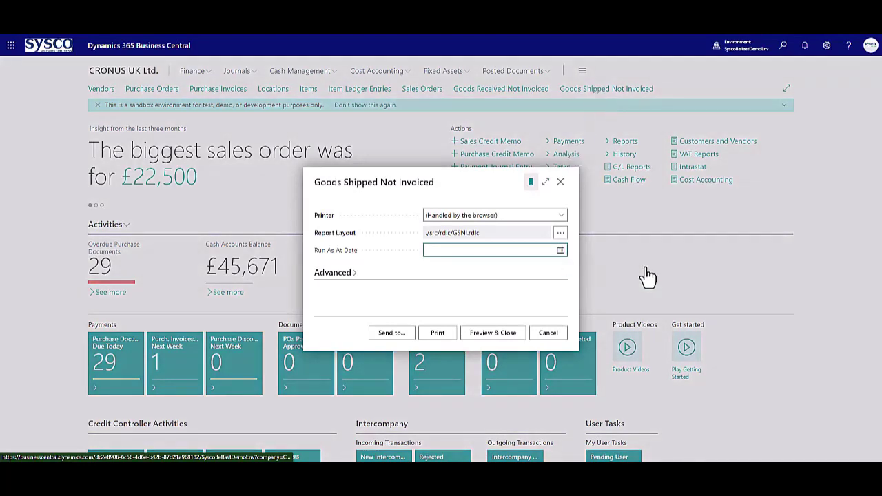
text(3005)
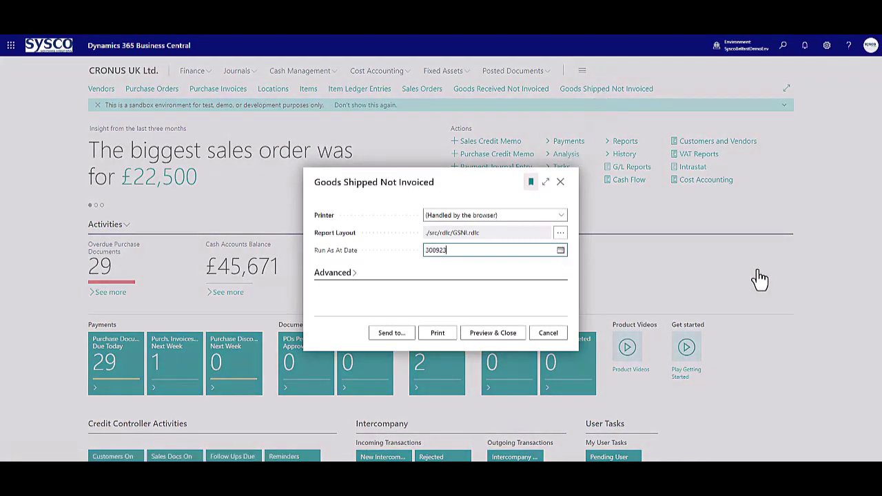
click(494, 334)
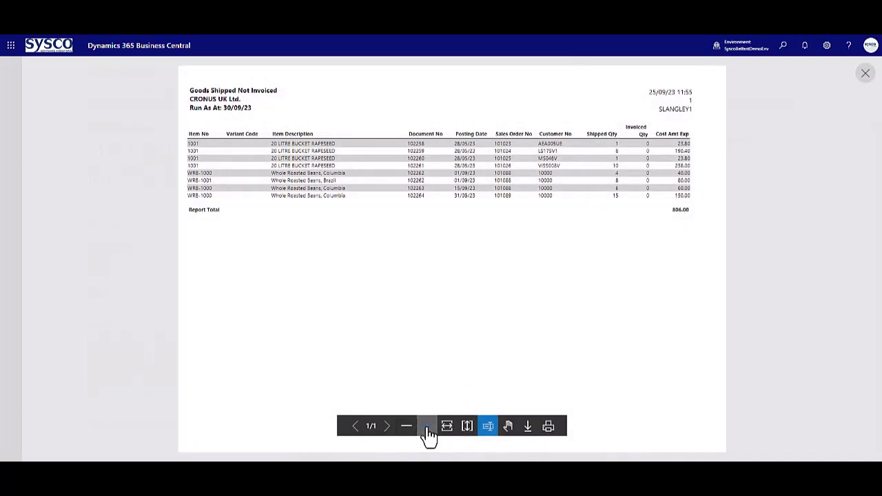
click(427, 429)
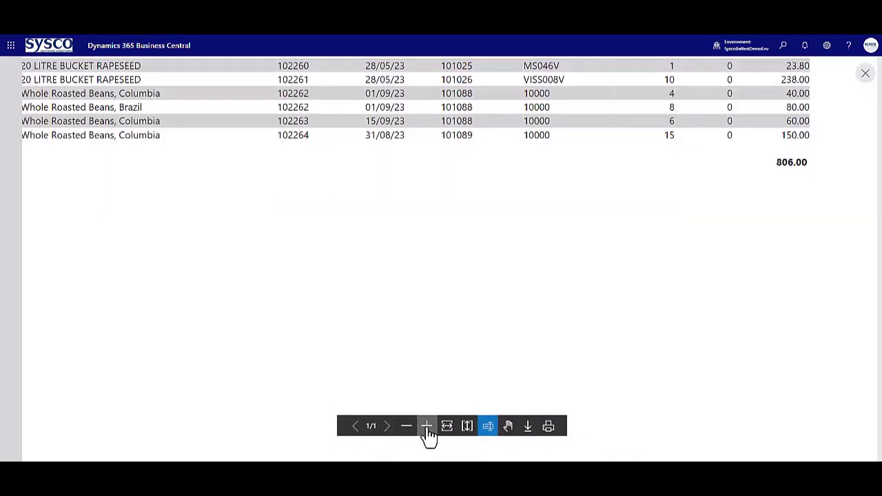
click(408, 427)
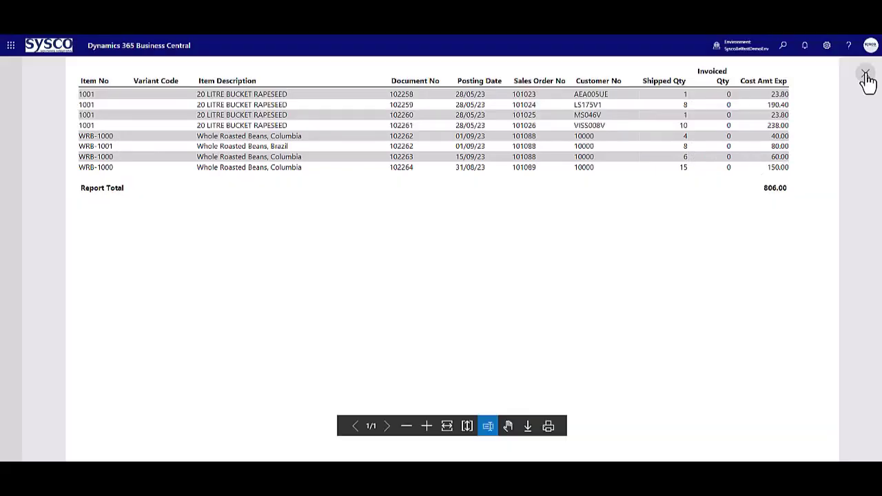
click(865, 73)
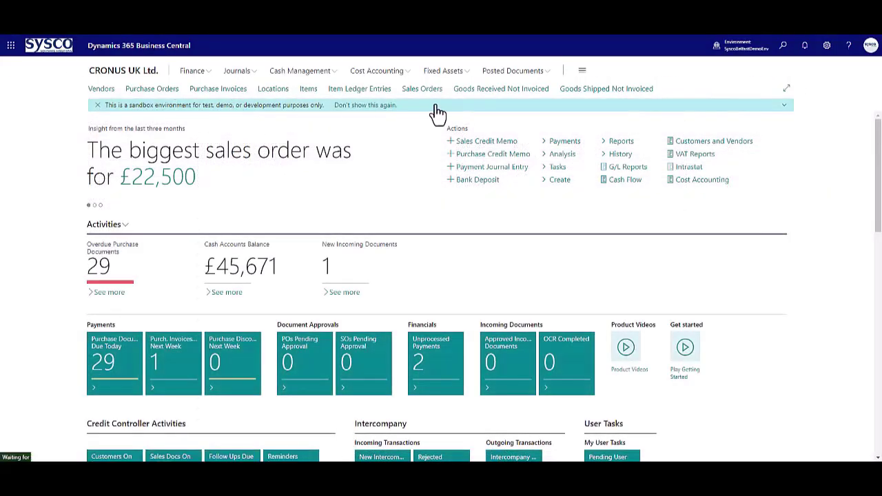
- Reopen the sales orders list and sort it by order number in descending order
click(432, 90)
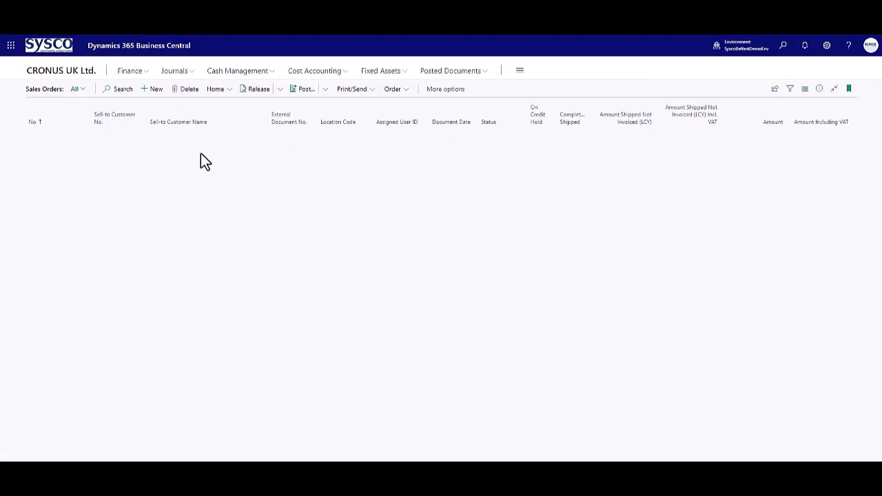
click(53, 123)
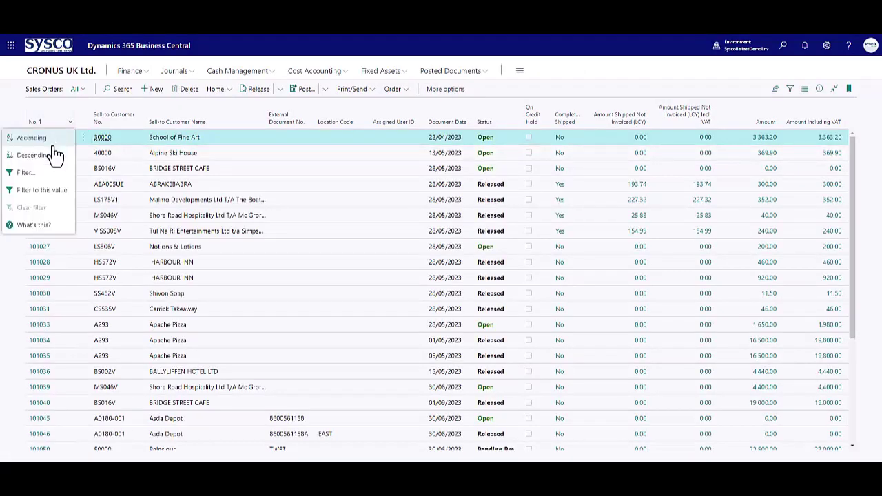
click(51, 155)
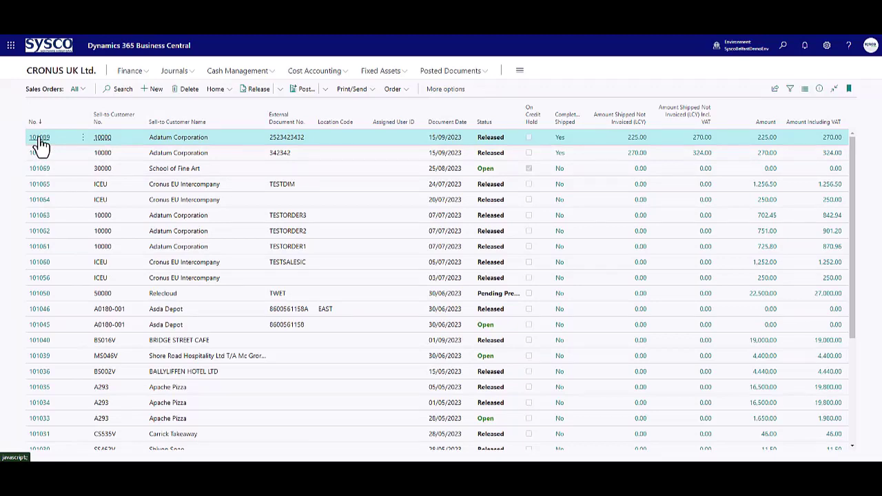
- Open the Adatum Corporation sales order with amount 225.00 and set its posting date to 20/09/2023
click(40, 138)
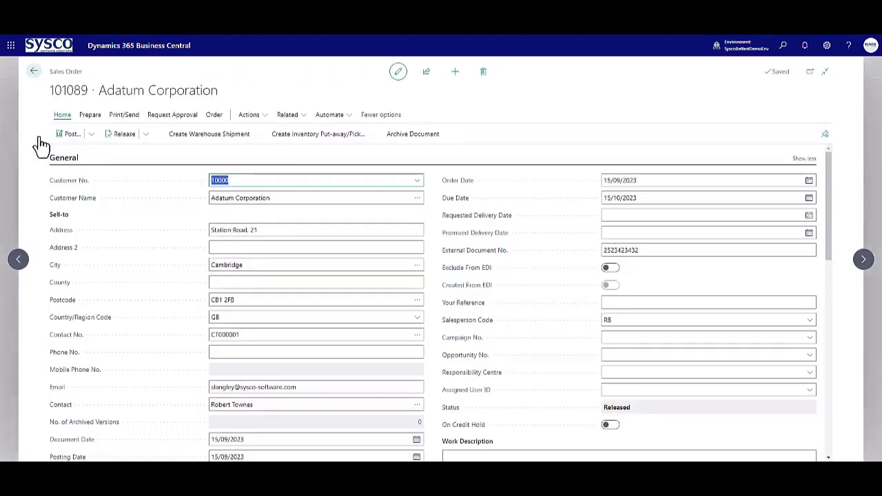
scroll(416, 225, down, 1)
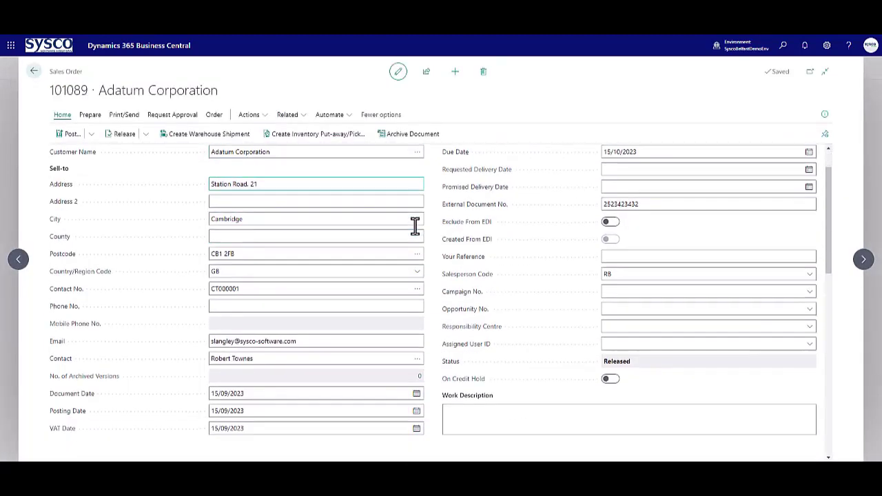
click(251, 411)
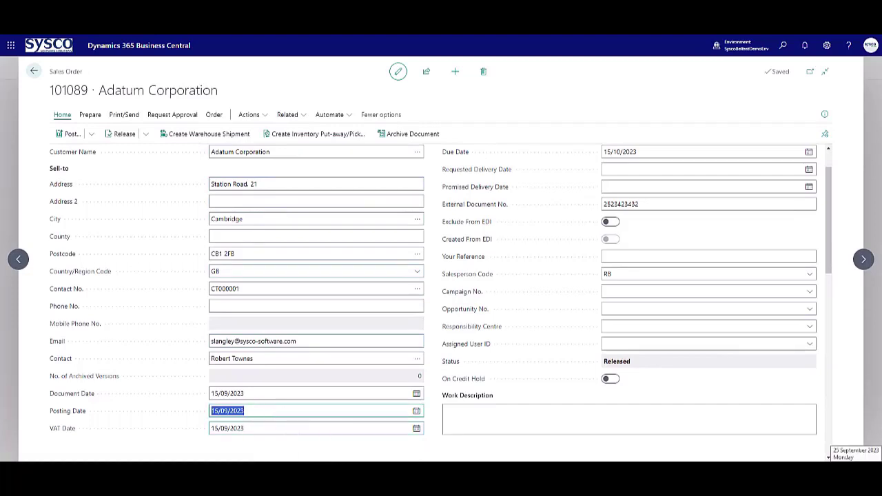
text(2009)
key(Tab)
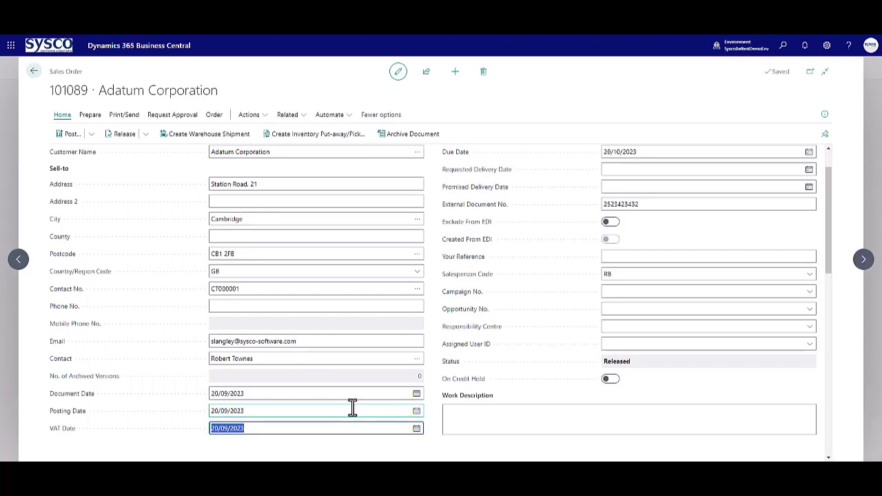
- Post the sales order with the Invoice option only, and decline opening the posted invoice
click(72, 139)
click(372, 246)
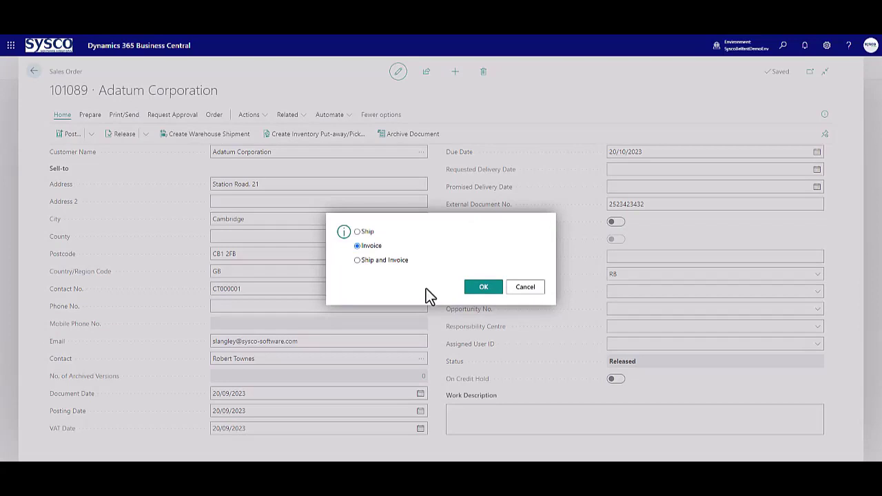
click(485, 290)
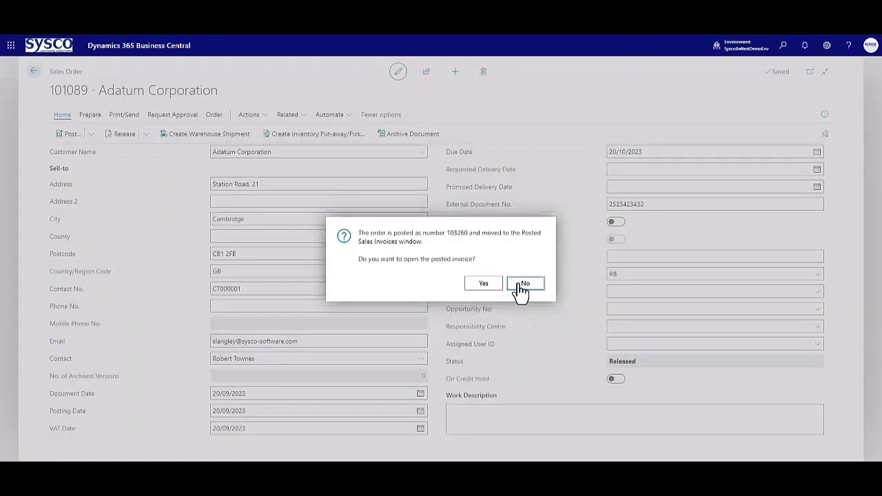
key(Return)
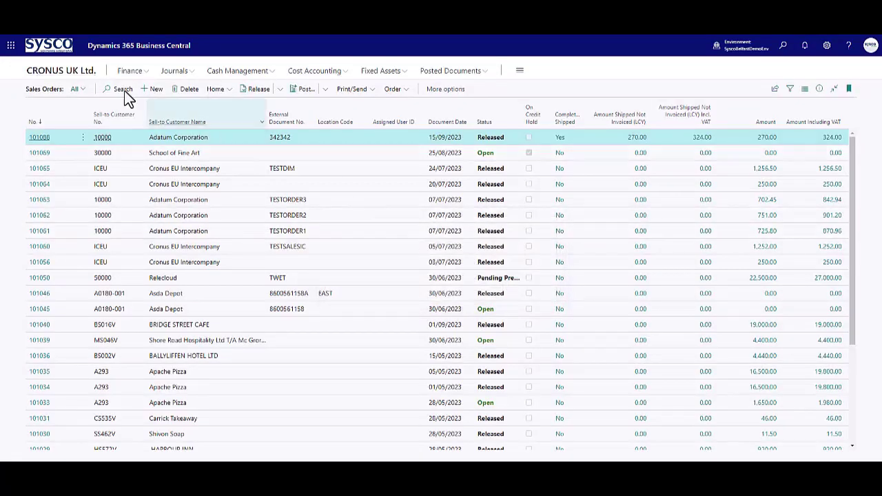
- Rerun the Goods Shipped Not Invoiced report as at 30/09/23 to check the effect of the posted sales invoice, and close the preview
click(51, 72)
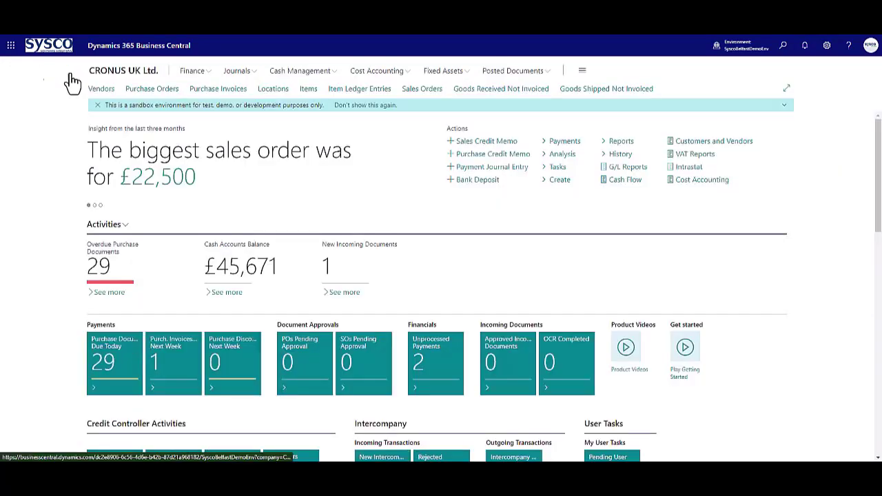
click(619, 90)
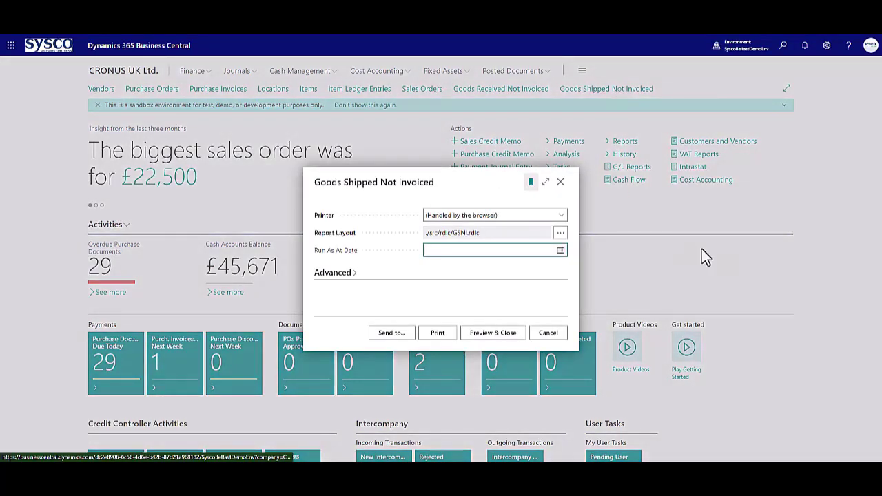
text(300923)
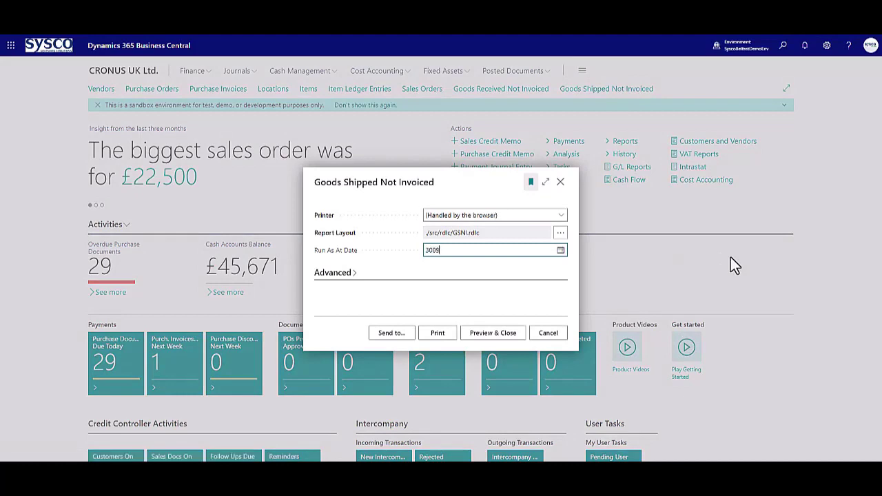
click(391, 270)
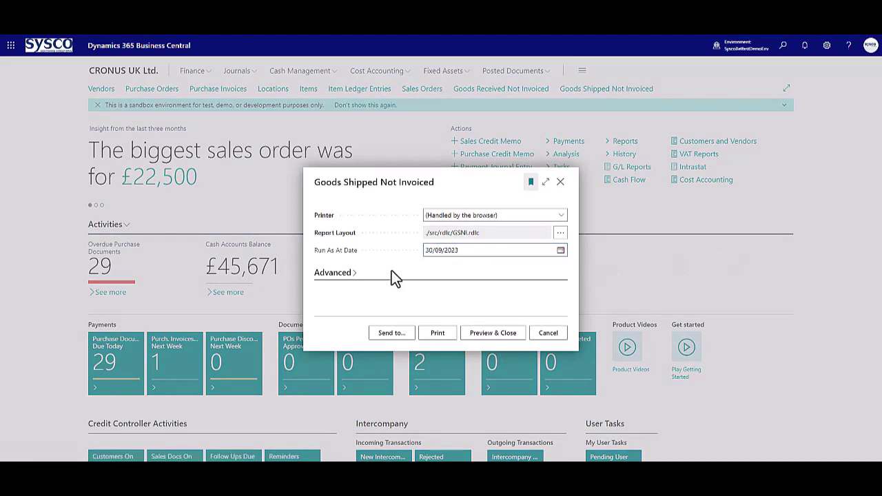
click(513, 336)
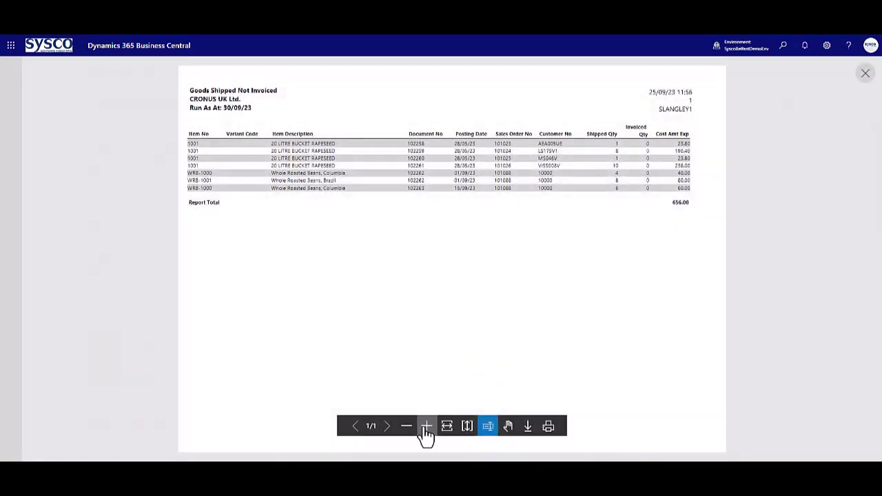
click(427, 429)
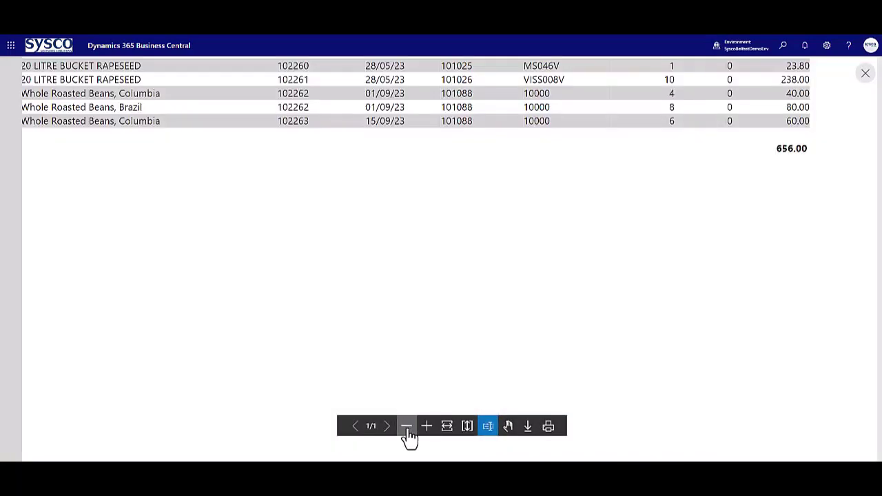
click(406, 427)
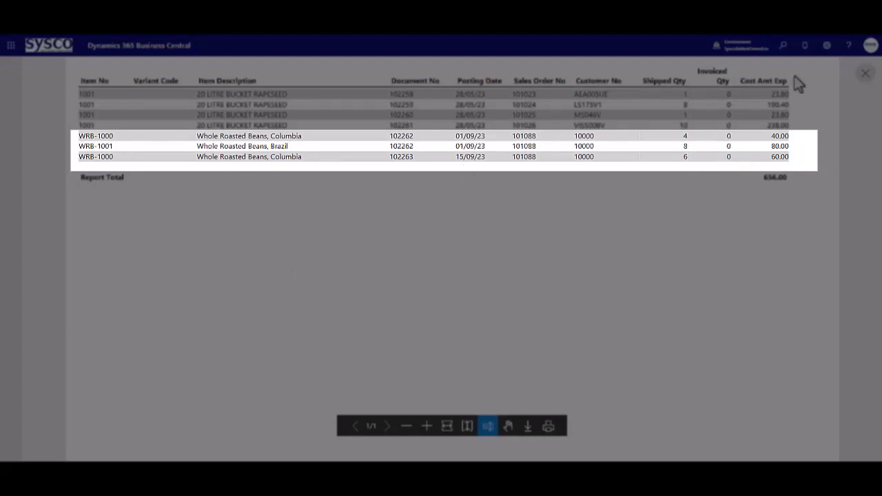
click(864, 76)
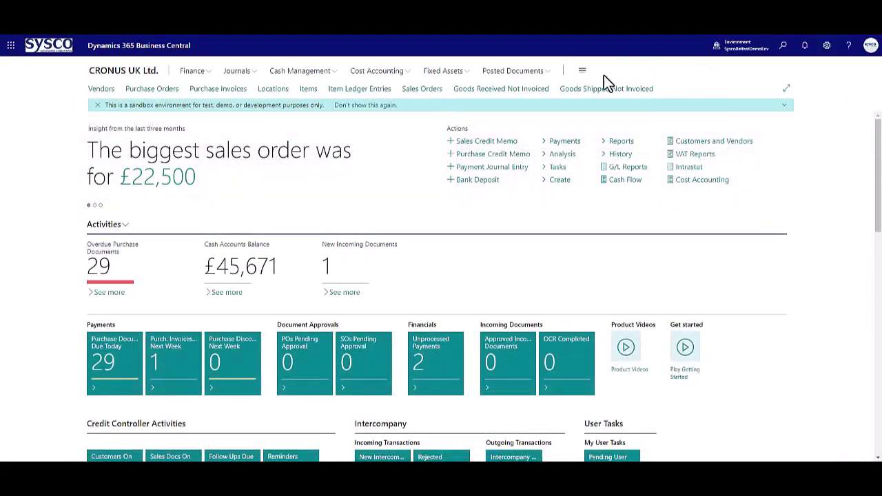
- Preview the Goods Shipped Not Invoiced report as at 15/09/23, before the sales invoice posting date, and close it
click(601, 89)
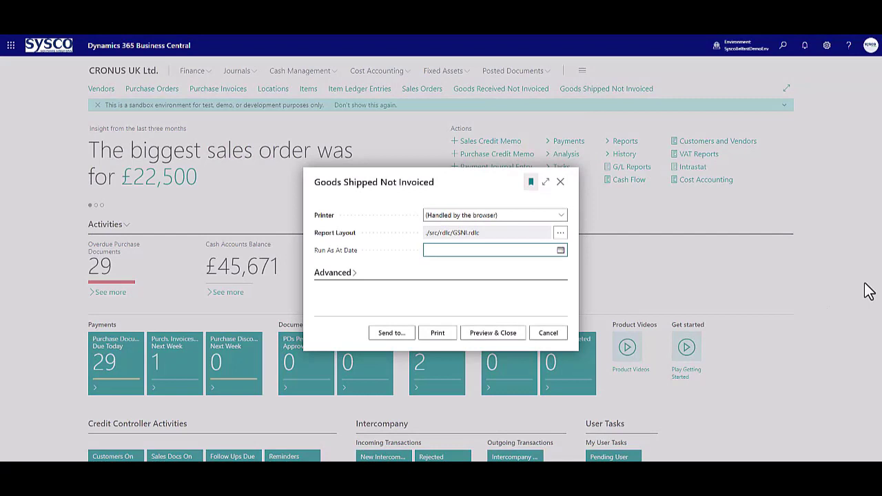
text(15)
text(05)
text(23)
click(494, 333)
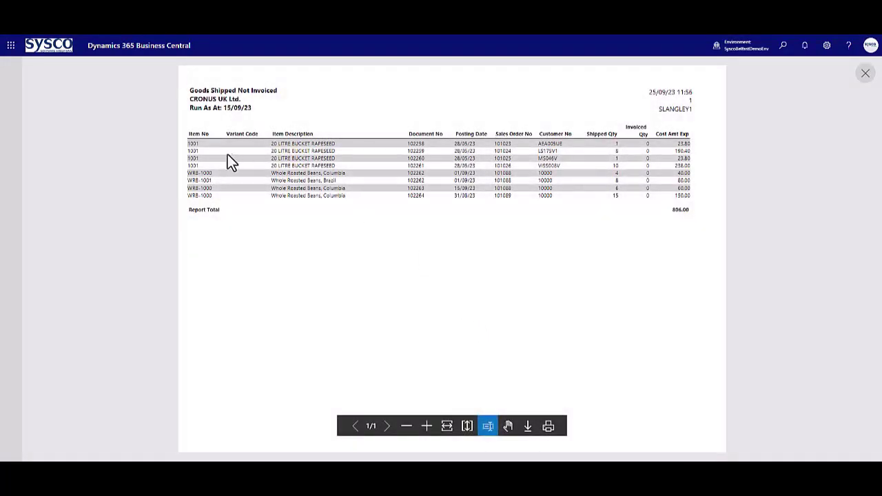
click(427, 426)
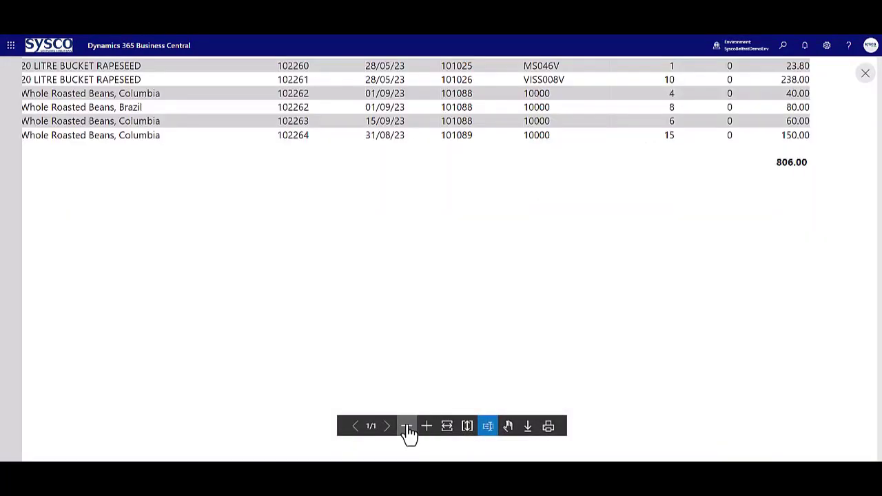
click(406, 426)
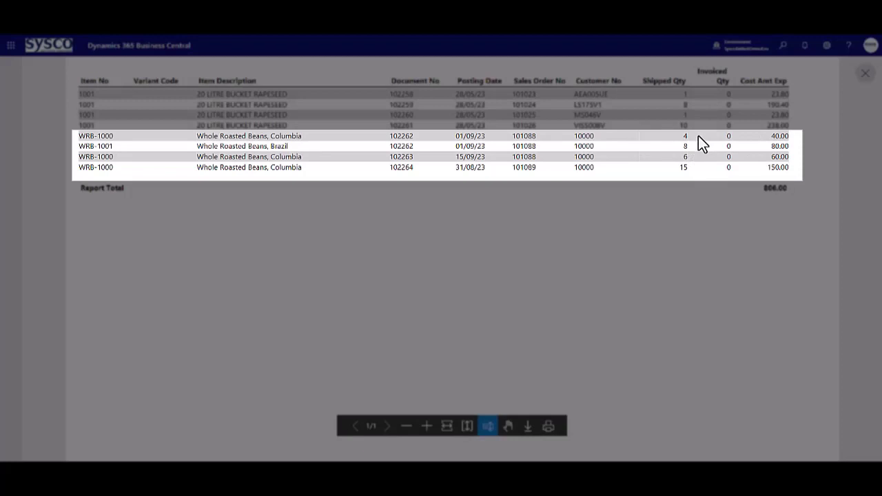
click(865, 73)
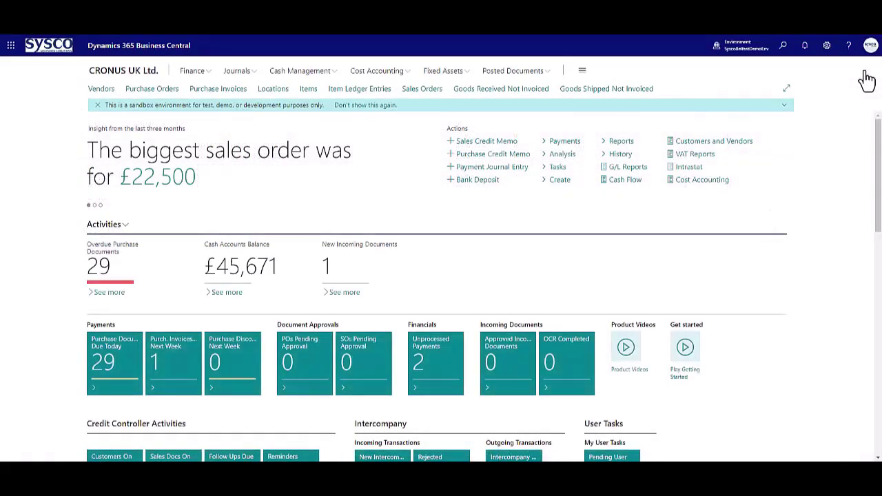